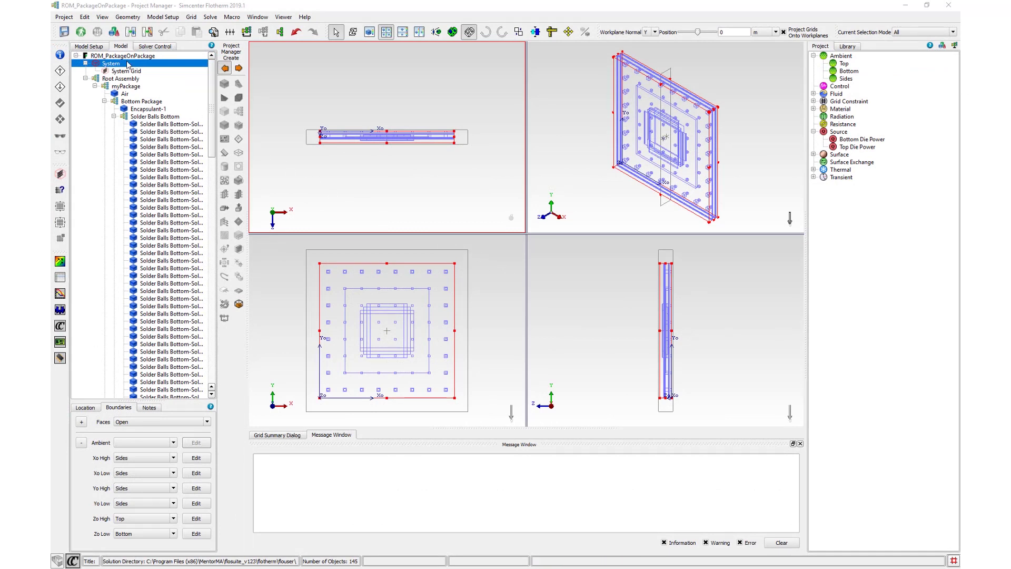
- Export the project as a BCI-ROM, accepting 0.001 relative error and an HTC range of 1–10000
click(68, 19)
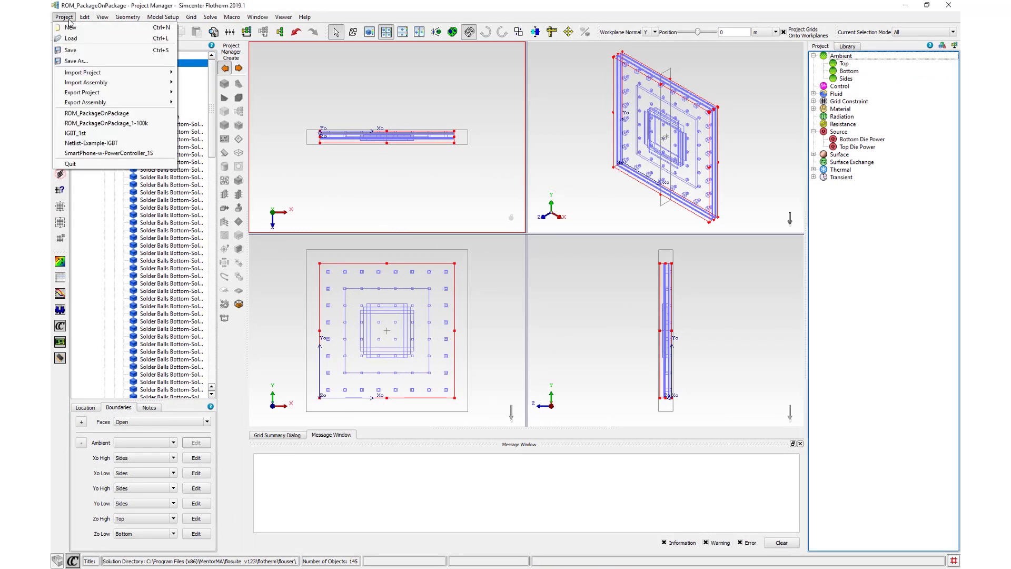
mouse_move(70, 94)
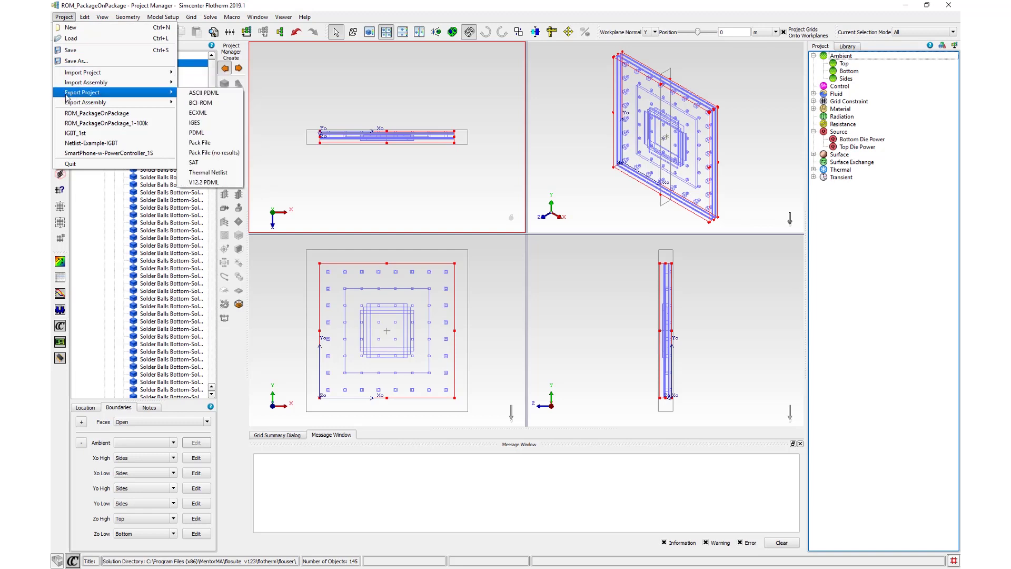
click(184, 104)
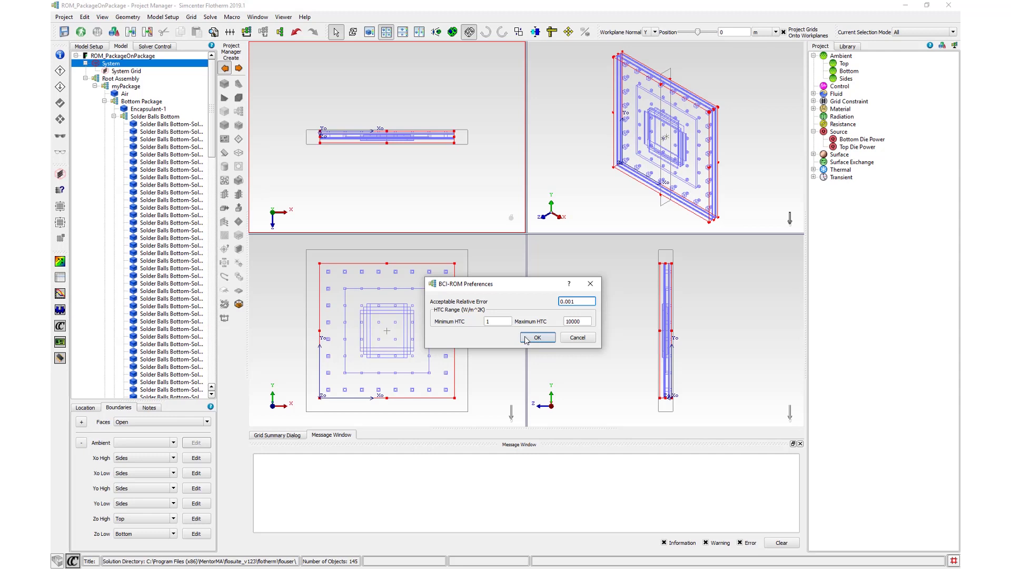
click(536, 337)
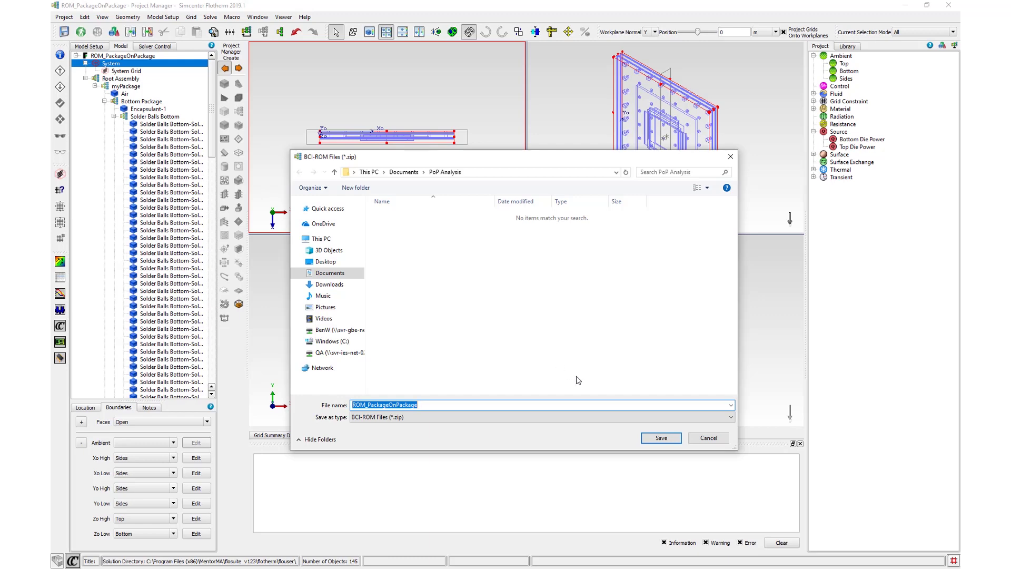
- Save the BCI-ROM as the ROM_PackageOnPackage zip in Documents\PoP Analysis
click(645, 440)
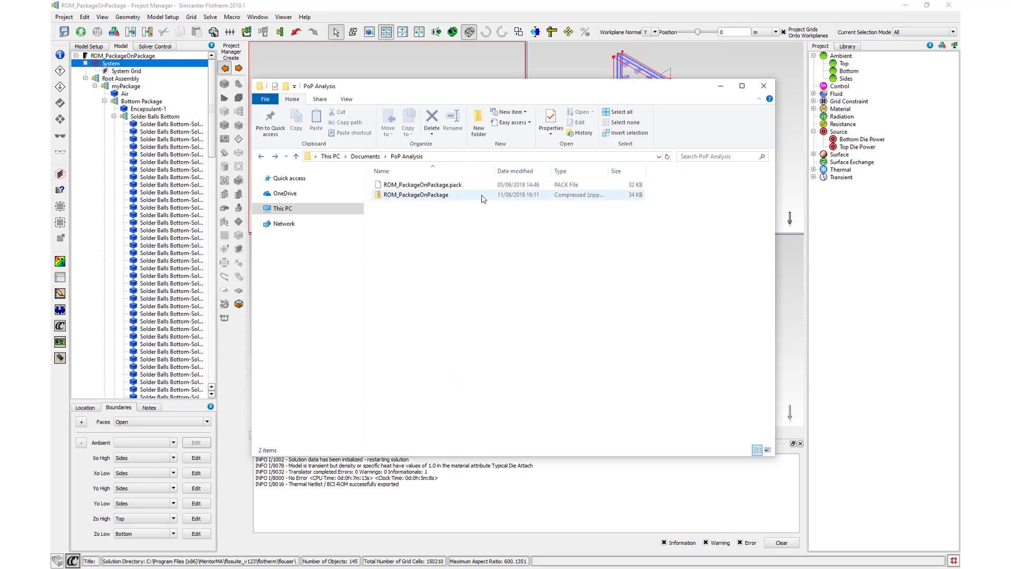
- Open the ROM_PackageOnPackage zip in PoP Analysis to browse its 15 exported files
click(483, 197)
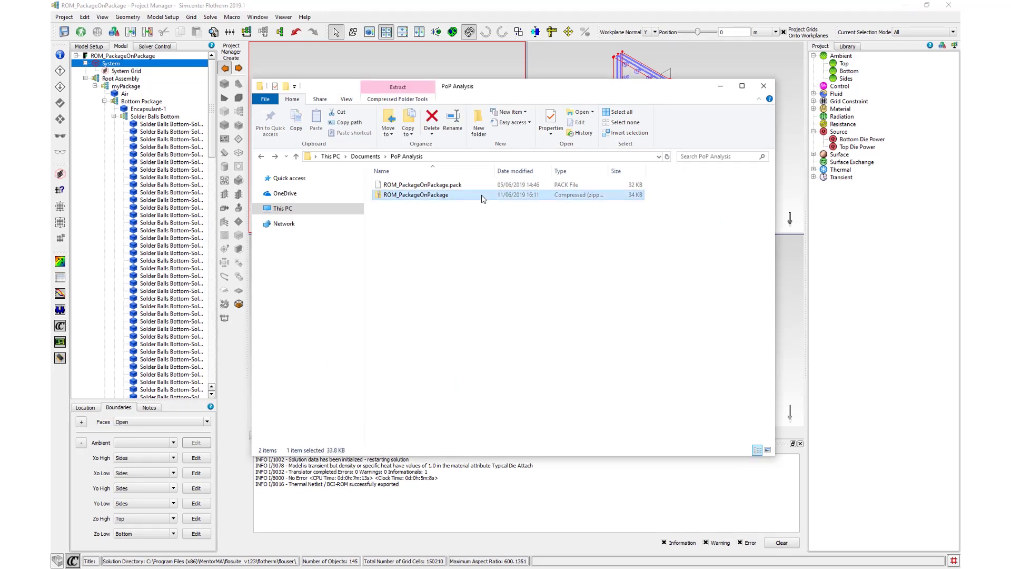
double_click(483, 196)
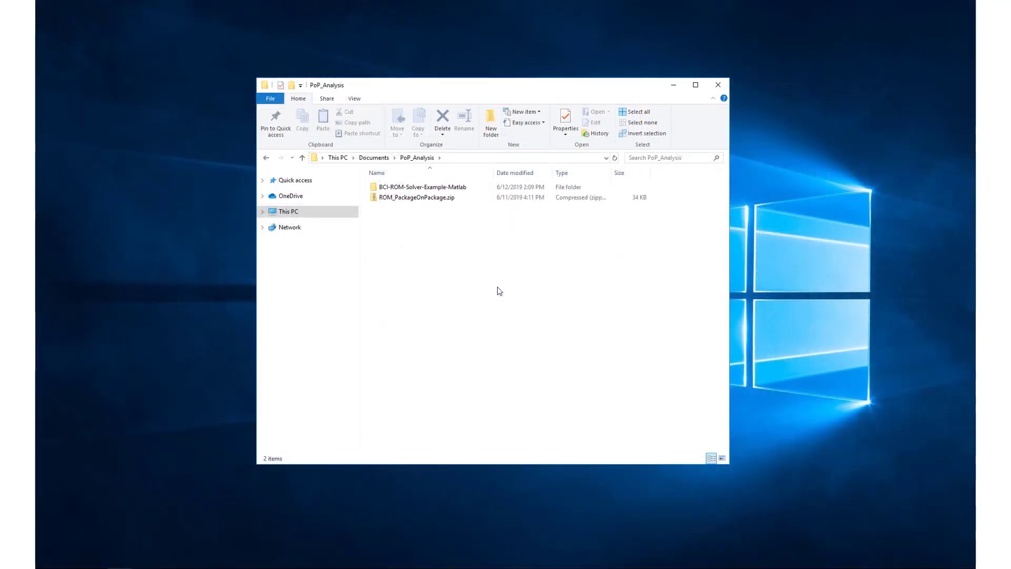
- Extract the whole ROM_PackageOnPackage zip into a ROM_PackageOnPackage folder
right_click(470, 198)
click(485, 231)
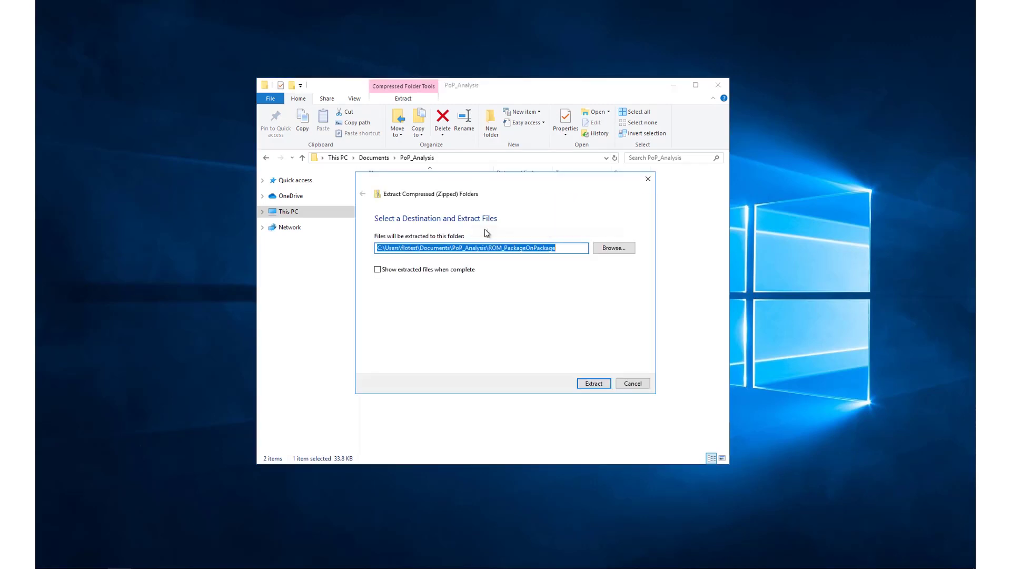
click(580, 383)
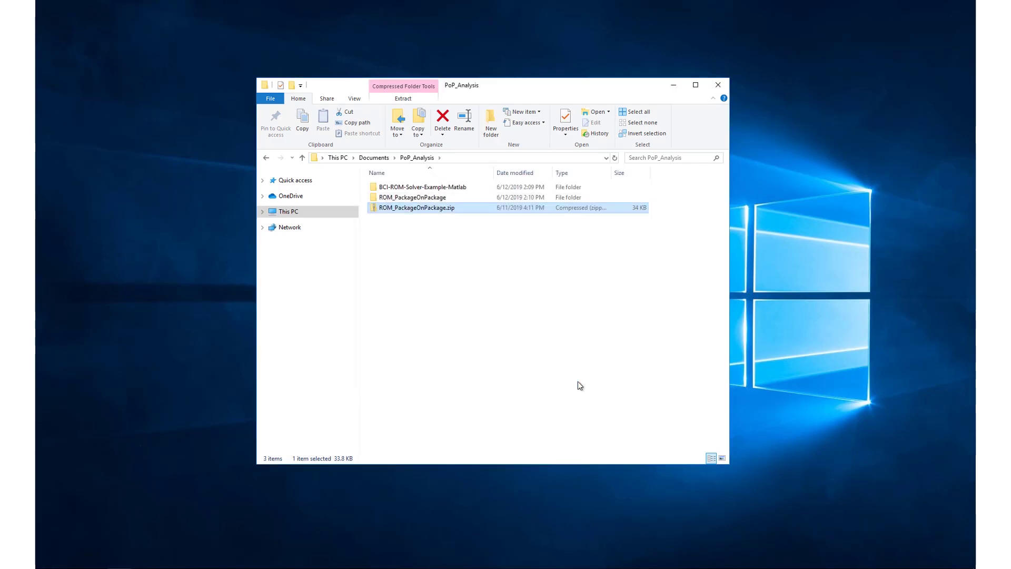
- Move the extracted folder into BCI-ROM-Solver-Example-Matlab\FT-BCI-ROMs
drag(473, 197, 477, 189)
double_click(476, 188)
click(477, 198)
double_click(476, 188)
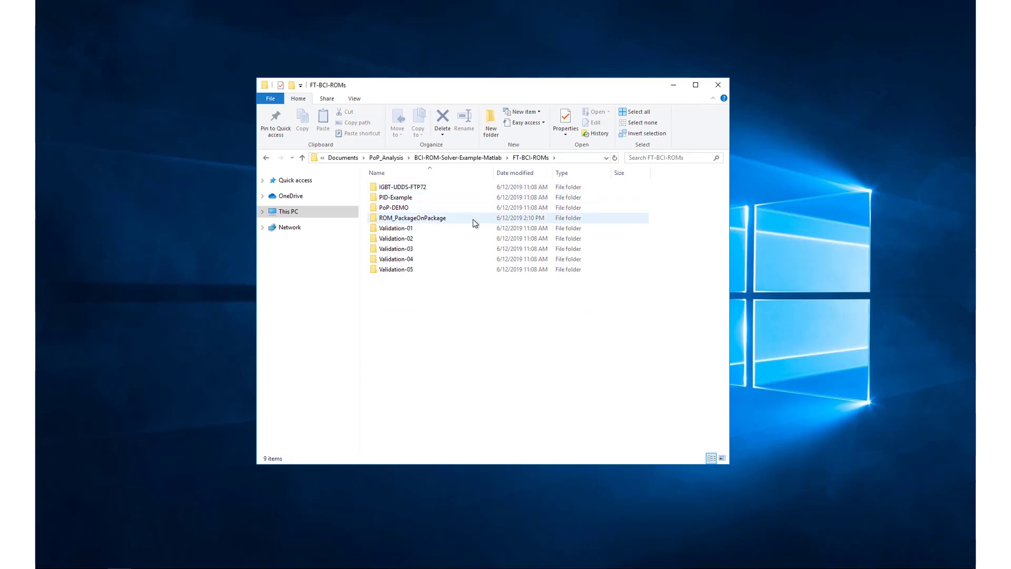
click(473, 219)
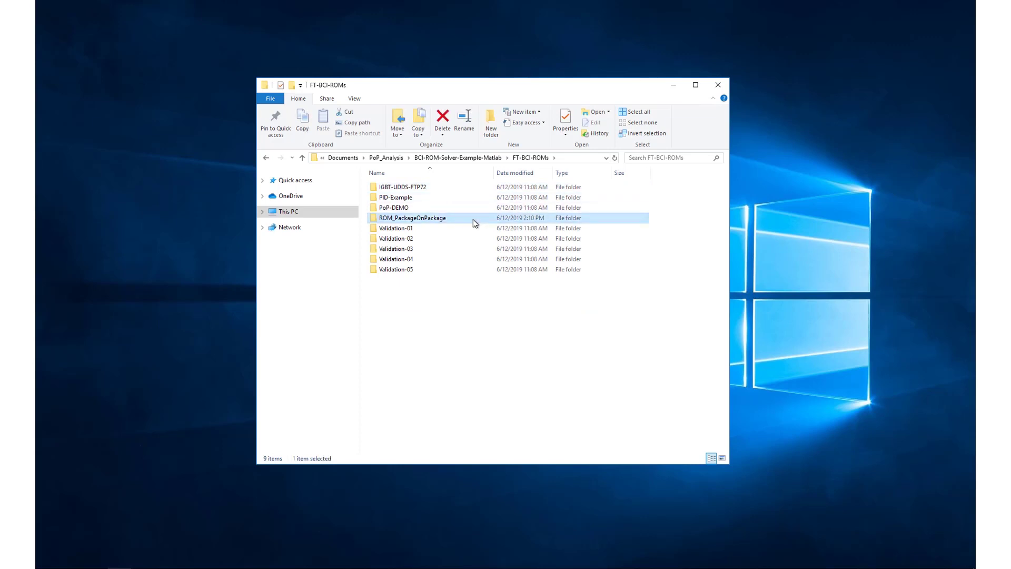
- Return to BCI-ROM-Solver-Example-Matlab, select rom_start.m, and switch over to MATLAB
click(469, 159)
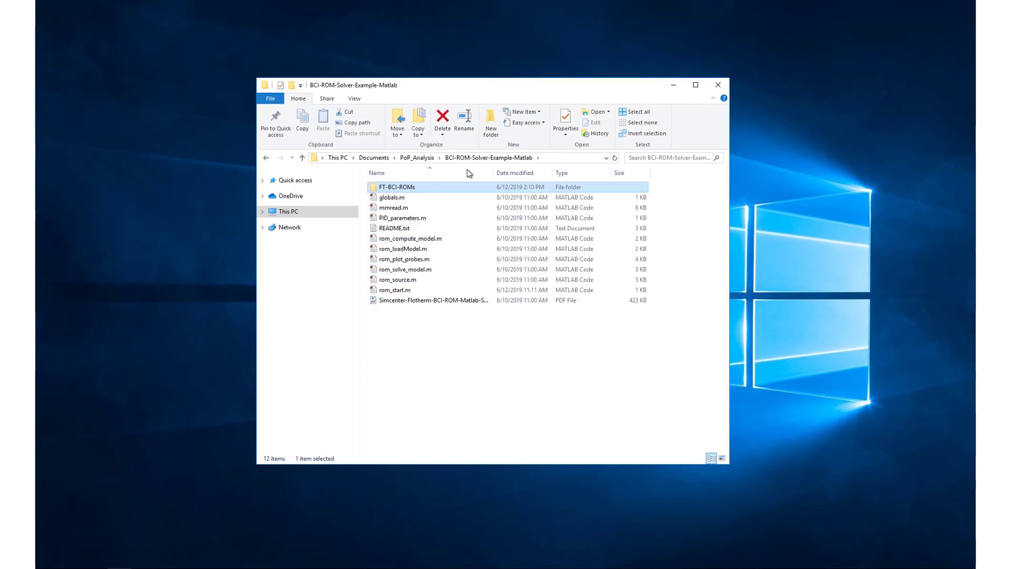
click(454, 290)
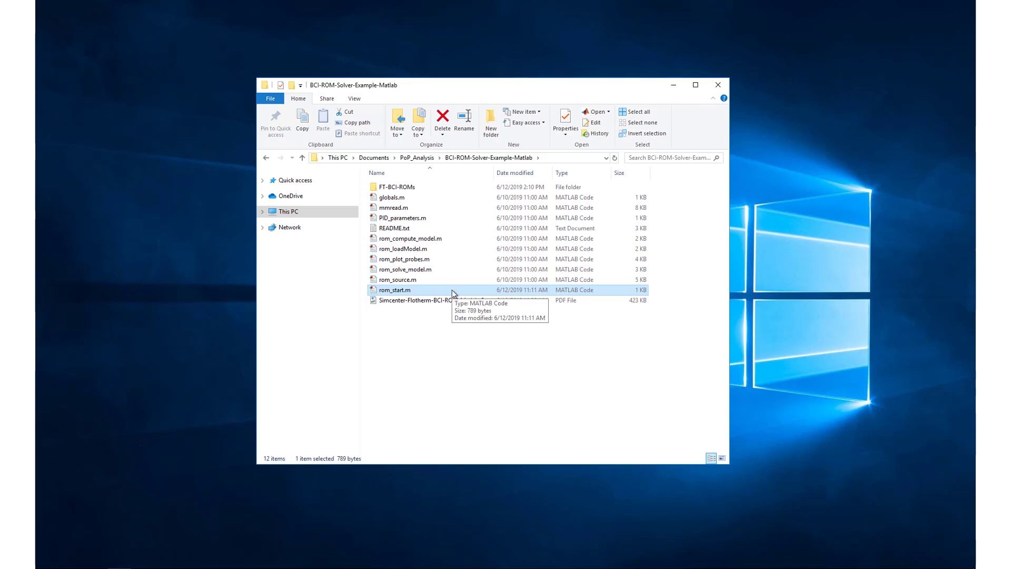
click(194, 545)
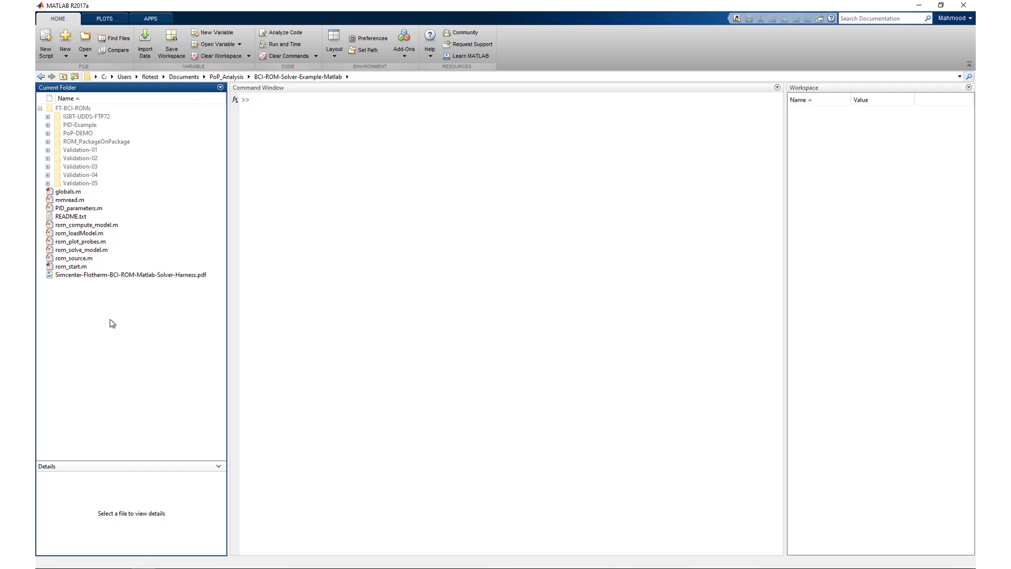
- Open rom_start.m and check its line-13 project path '.\FT-BCI-ROMs\ROM_PackageOnPackage\'
click(97, 267)
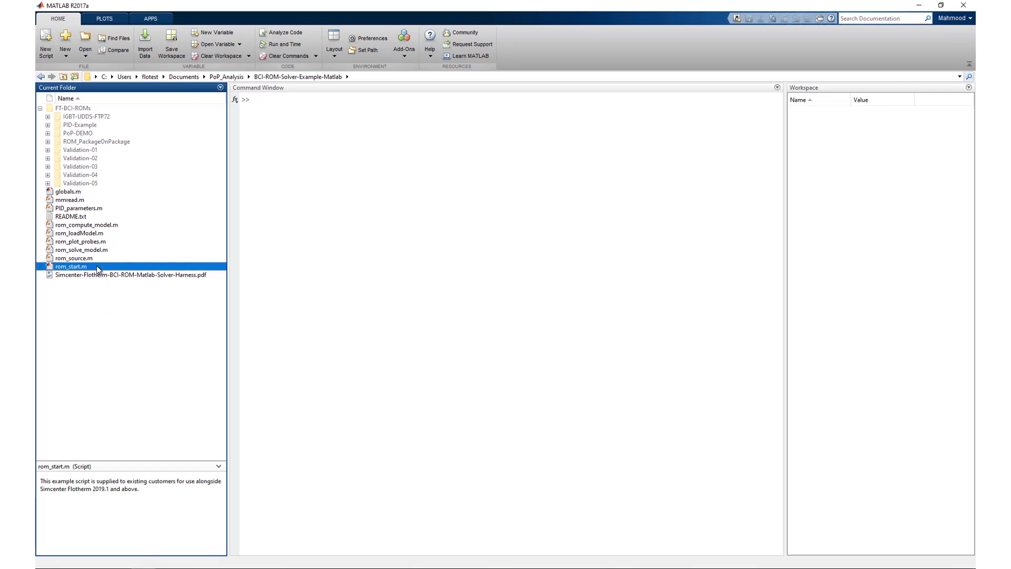
double_click(96, 267)
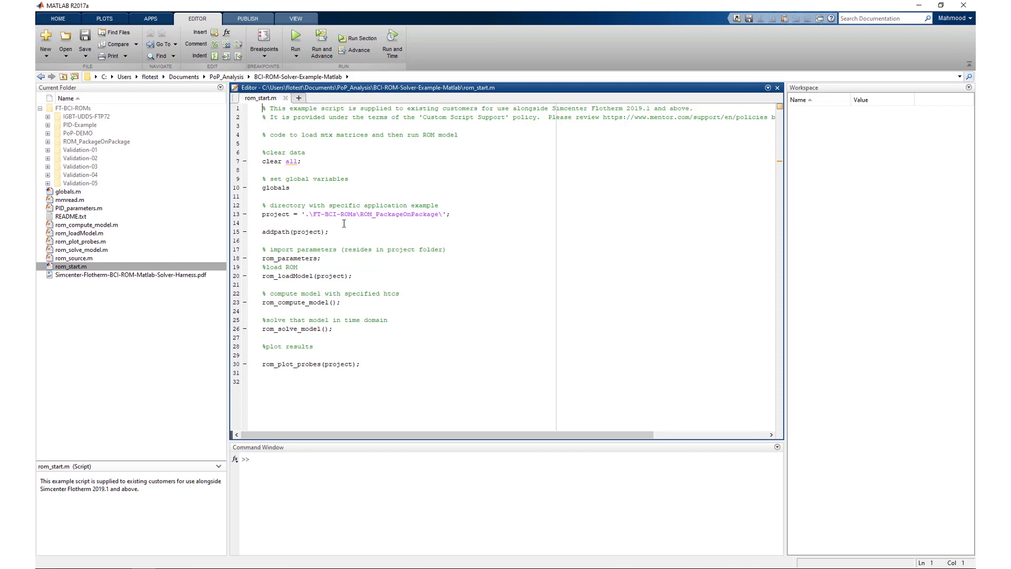
drag(442, 213, 309, 215)
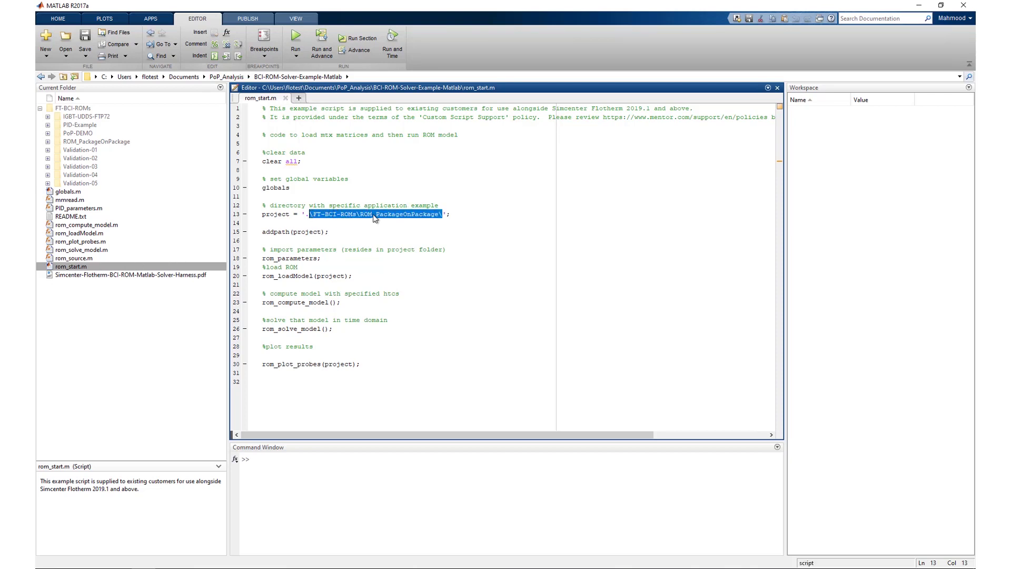
click(462, 213)
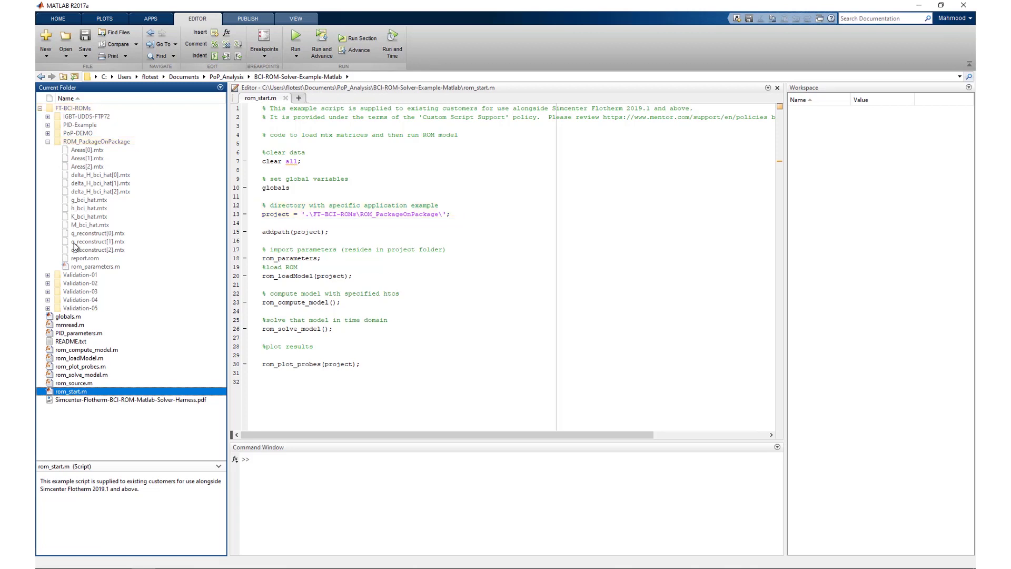
- Open rom_parameters.m, review its [0, 1000] time range with 100 steps, and save it
click(78, 267)
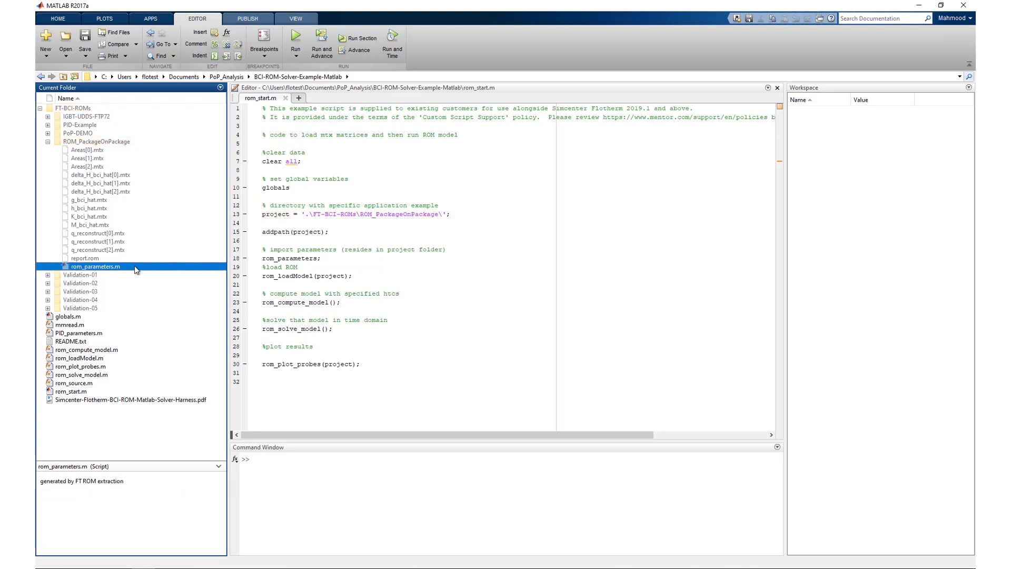
double_click(135, 266)
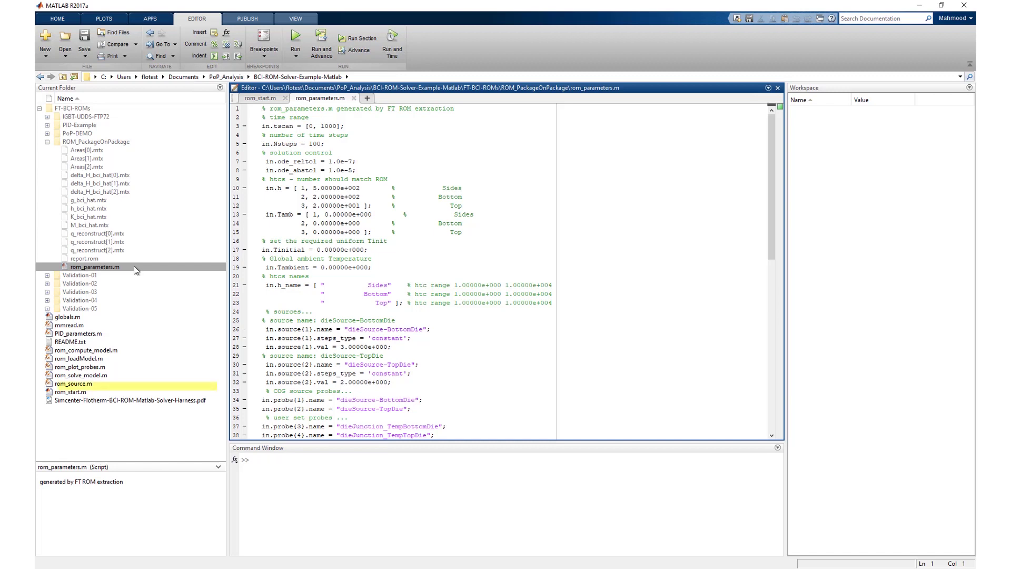
click(82, 38)
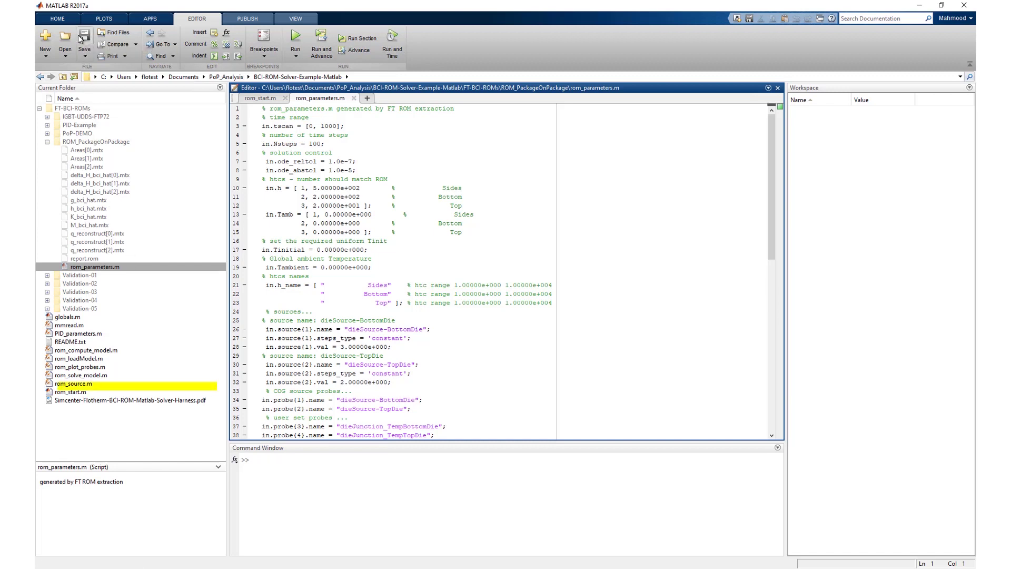
- Save and run rom_start.m to plot probe temperatures, heat flows, surface temperatures and sources
click(254, 99)
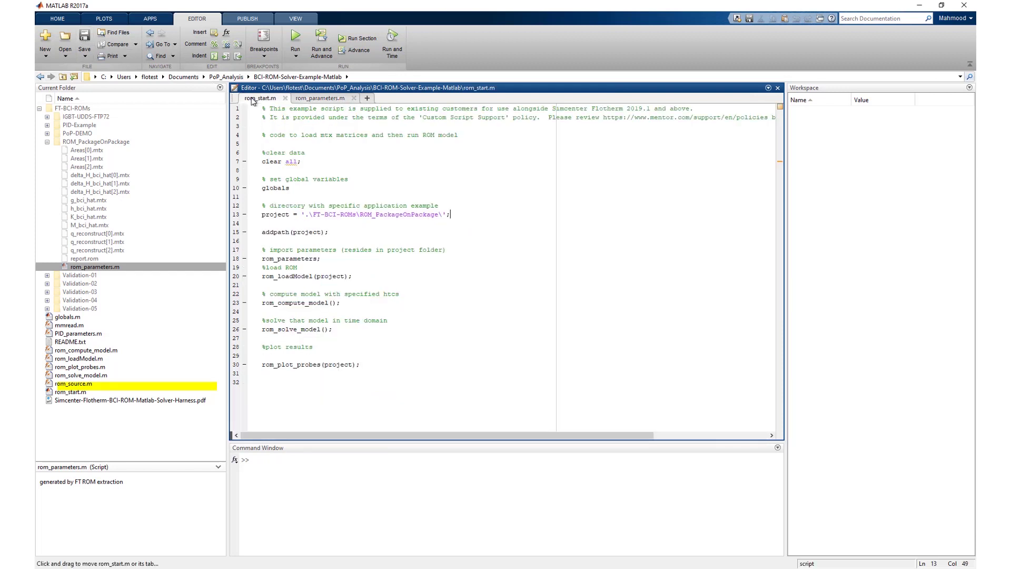
click(84, 39)
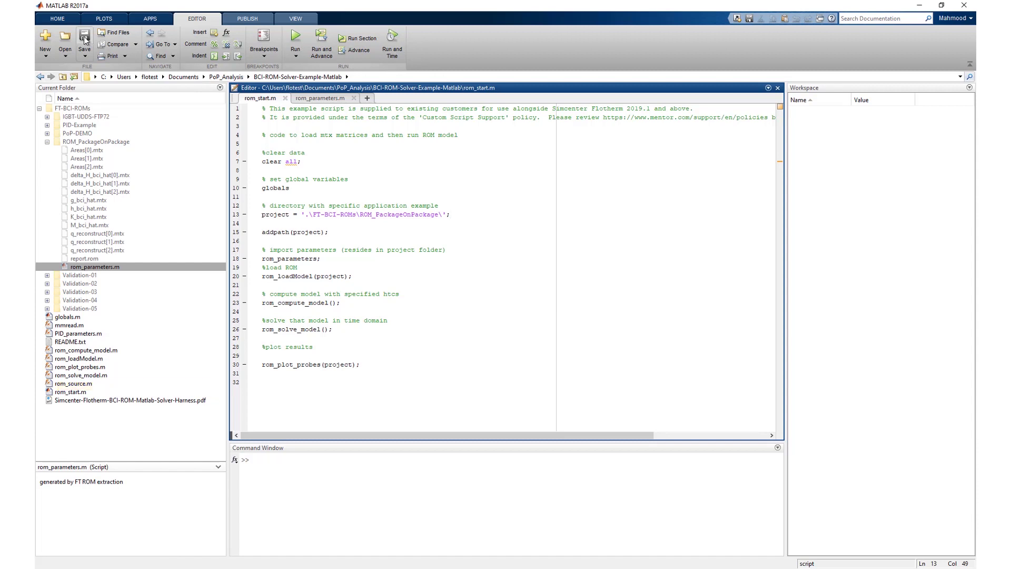
click(294, 35)
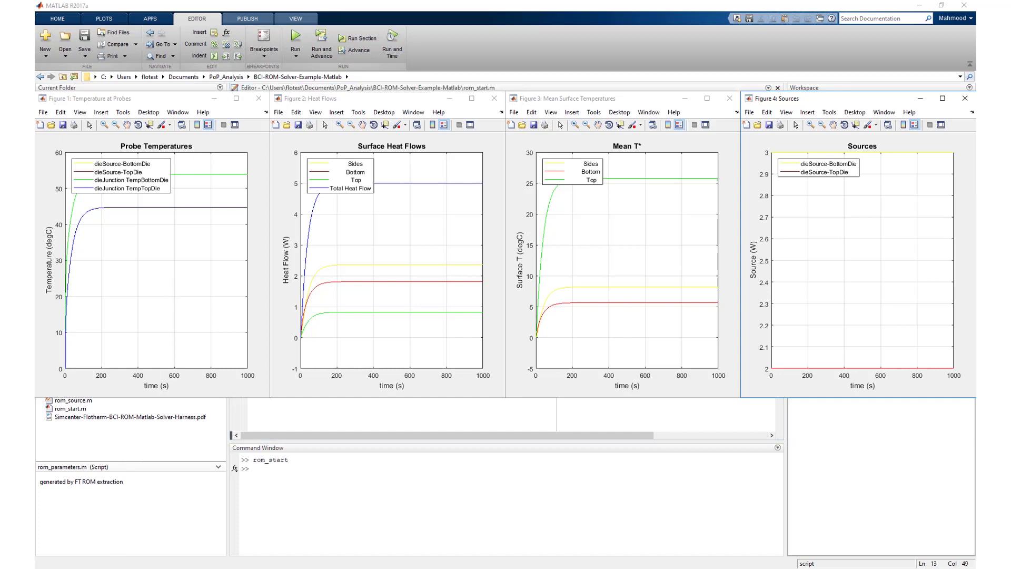
- Check FT-BCI-ROMs\ROM_PackageOnPackage for the new hflows.csv and probes.csv, then return to MATLAB
key(alt+Tab)
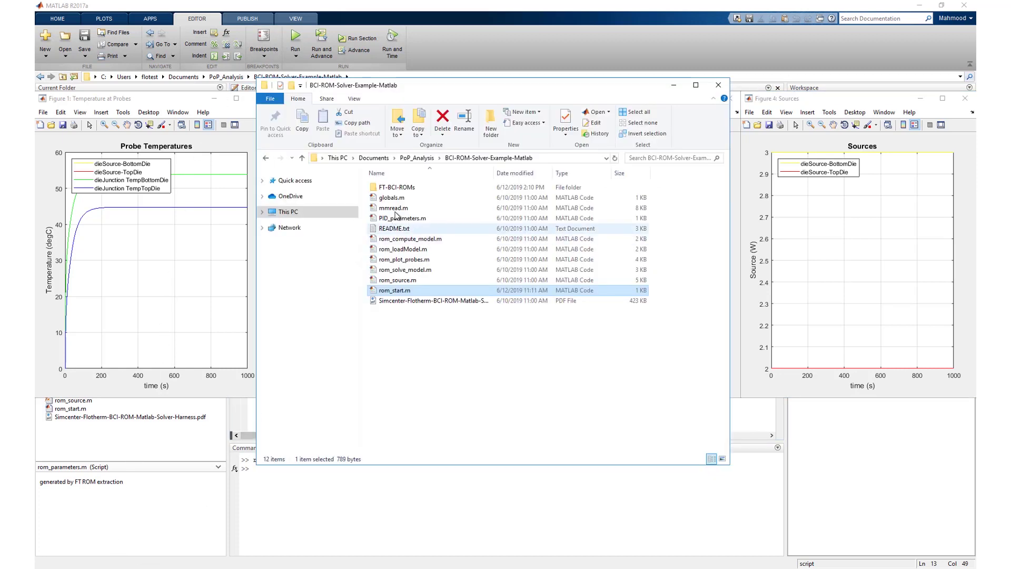
double_click(418, 187)
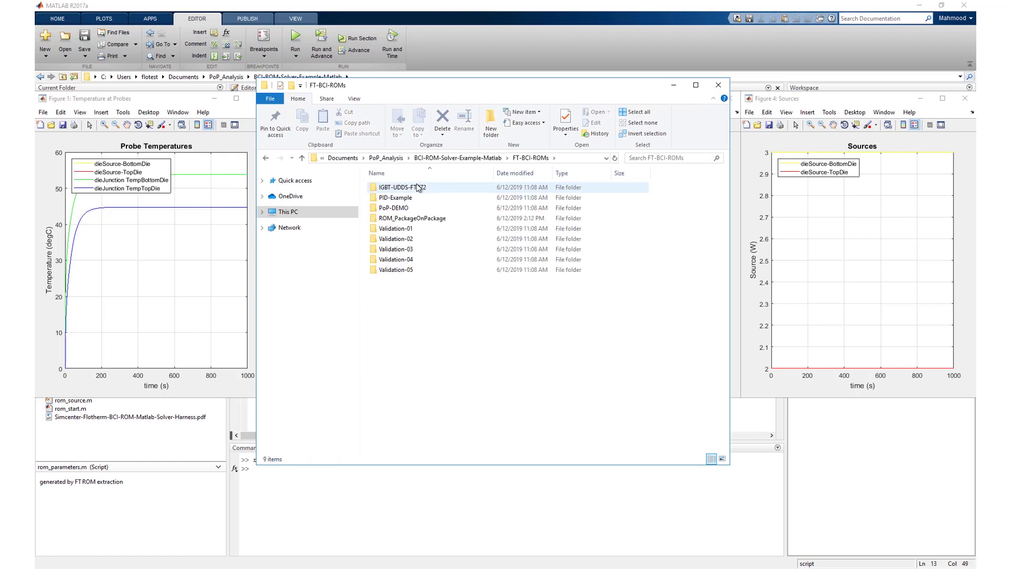
double_click(450, 218)
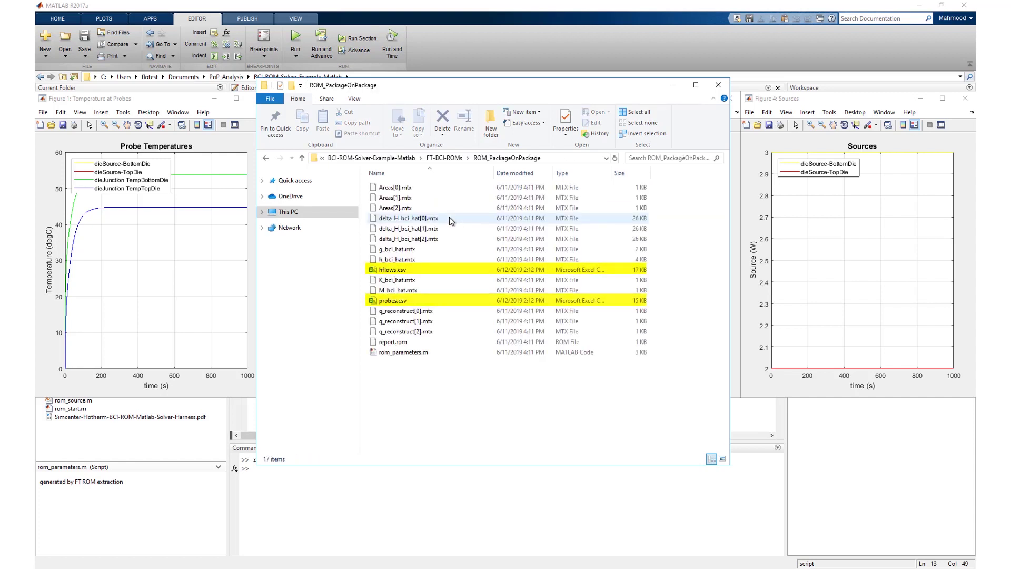
click(337, 10)
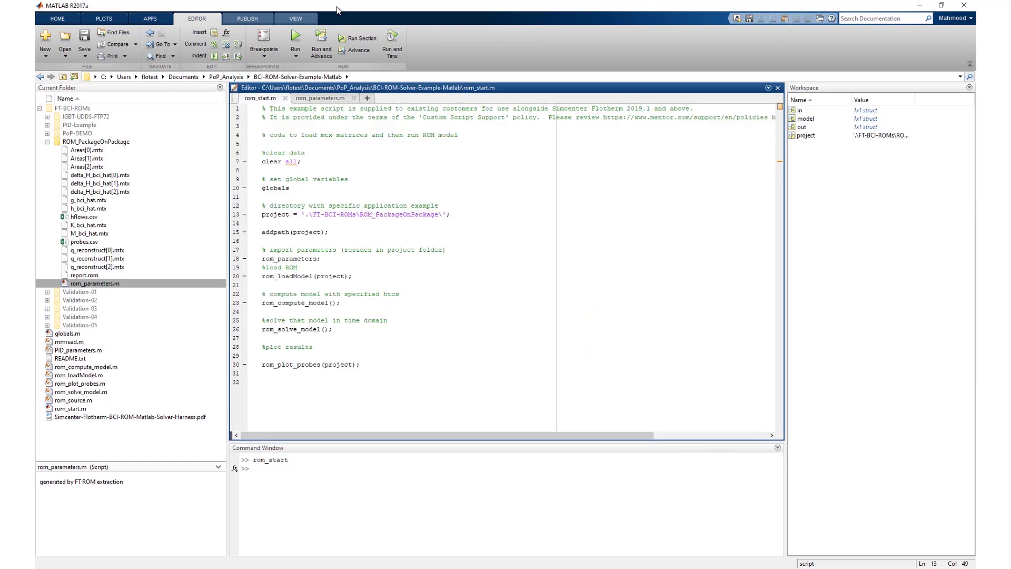
- Inspect the out variable's six 419-row fields, including the t_hat time values
double_click(805, 127)
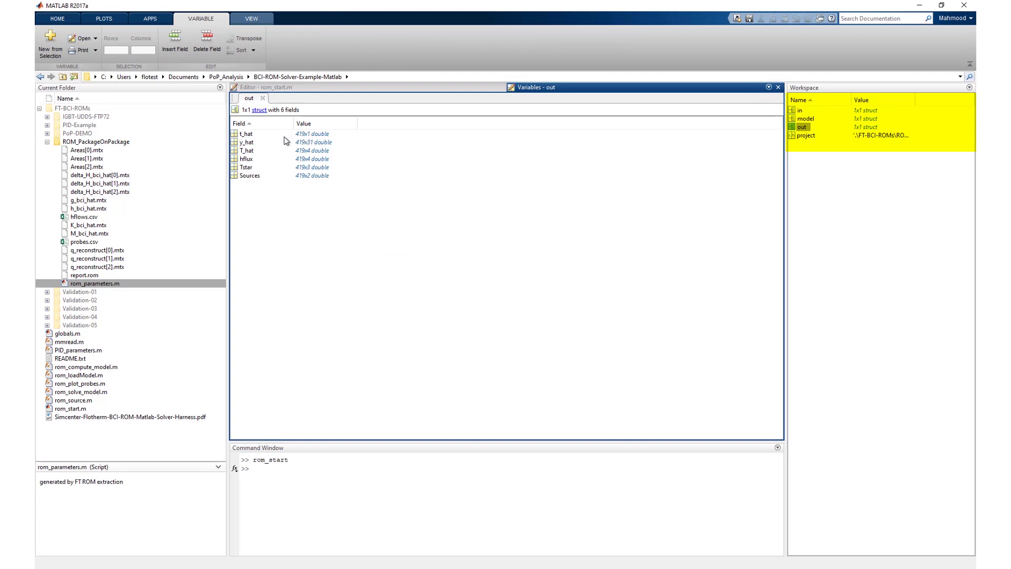
double_click(247, 136)
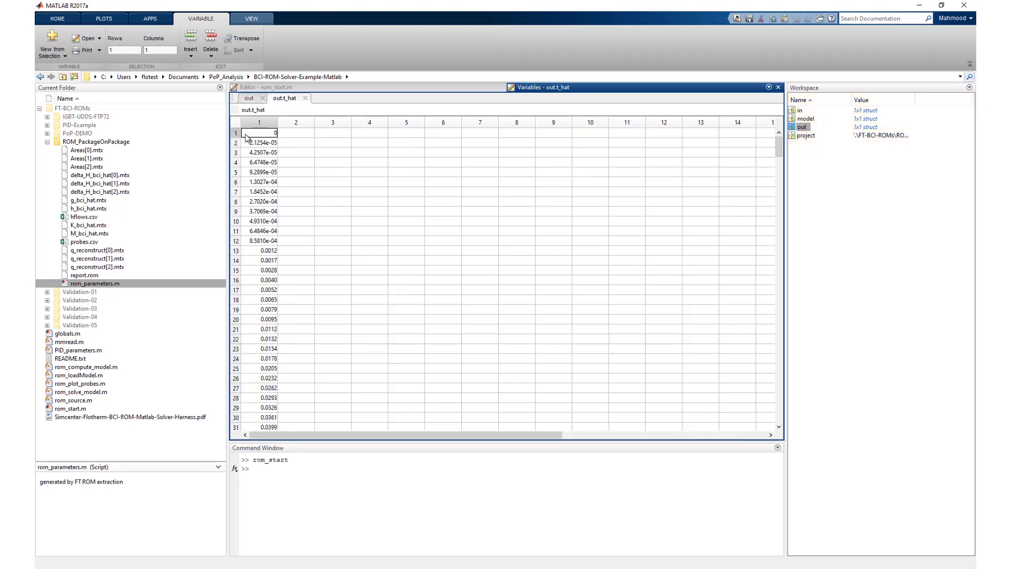
click(250, 99)
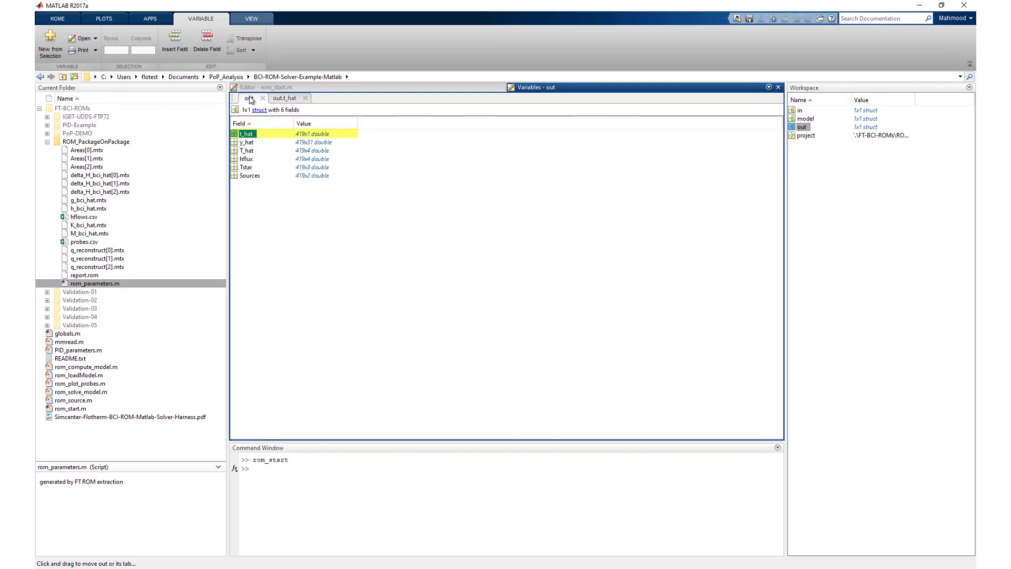